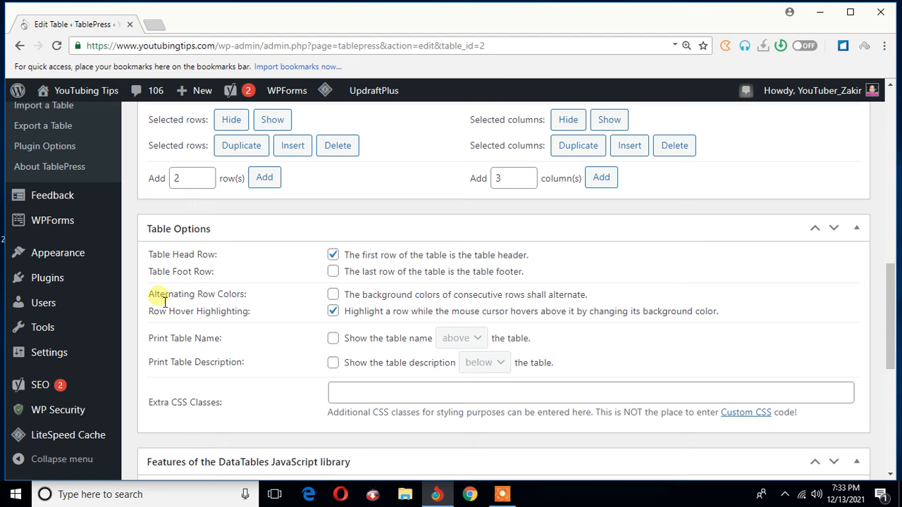
# - Enable alternating row colors for the Employees table and check the result in the table preview
pyautogui.click(333, 296)
pyautogui.scroll(4, 402, 330)
pyautogui.scroll(6, 400, 325)
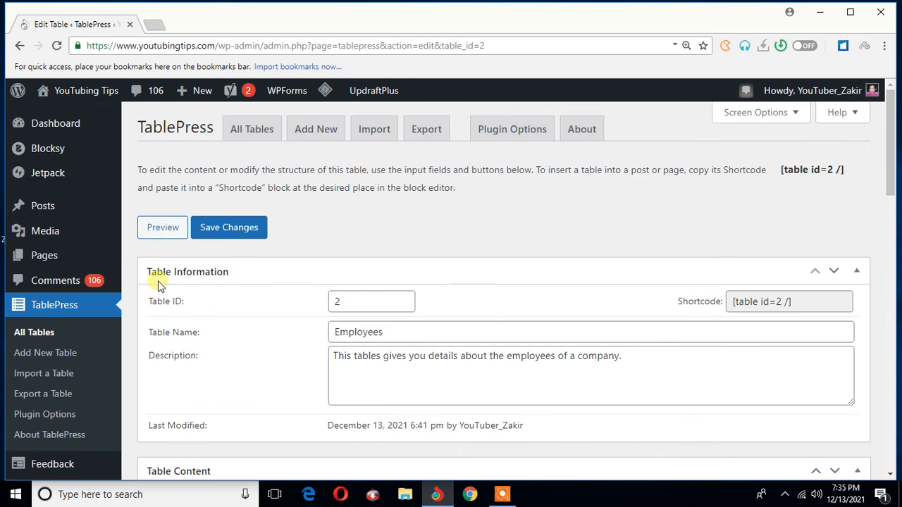
pyautogui.click(164, 236)
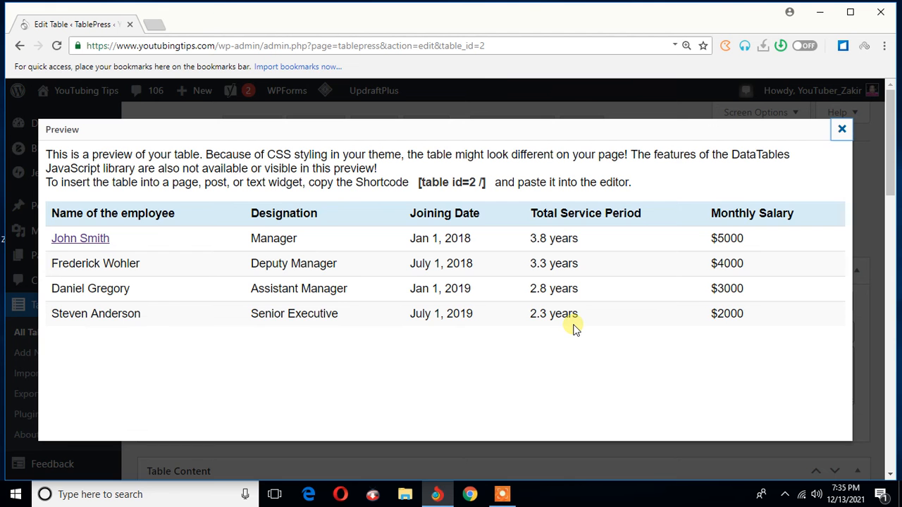
pyautogui.press('Escape')
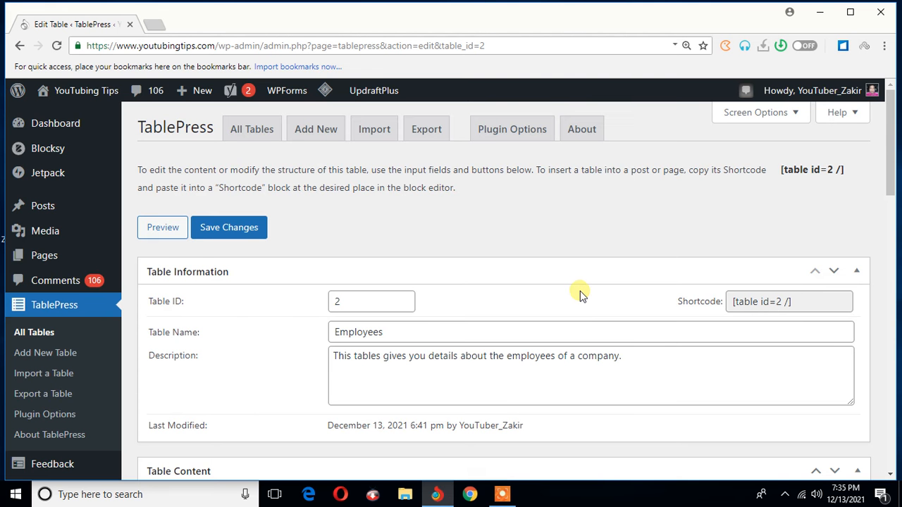
# - Disable row hover highlighting for the Employees table and check the effect in the table preview
pyautogui.scroll(-5, 580, 295)
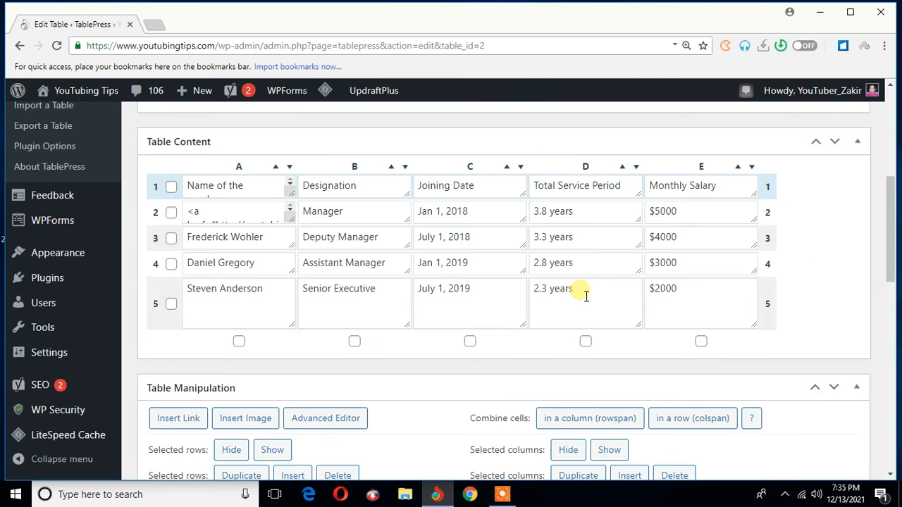
pyautogui.scroll(-5, 587, 297)
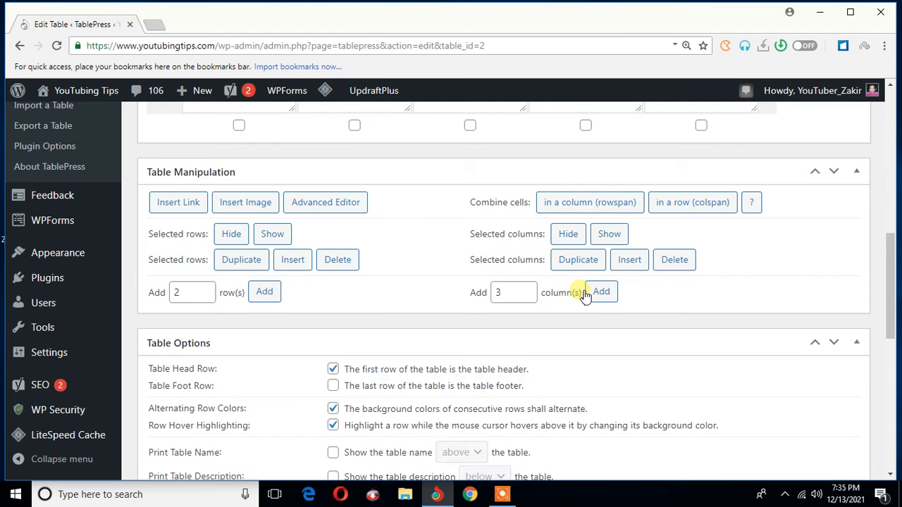
pyautogui.scroll(-3, 583, 295)
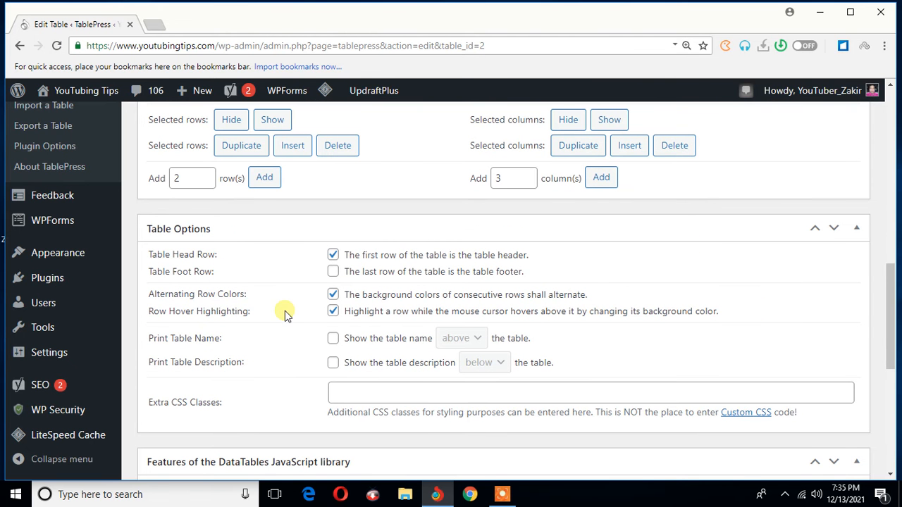
pyautogui.click(333, 311)
pyautogui.scroll(10, 303, 325)
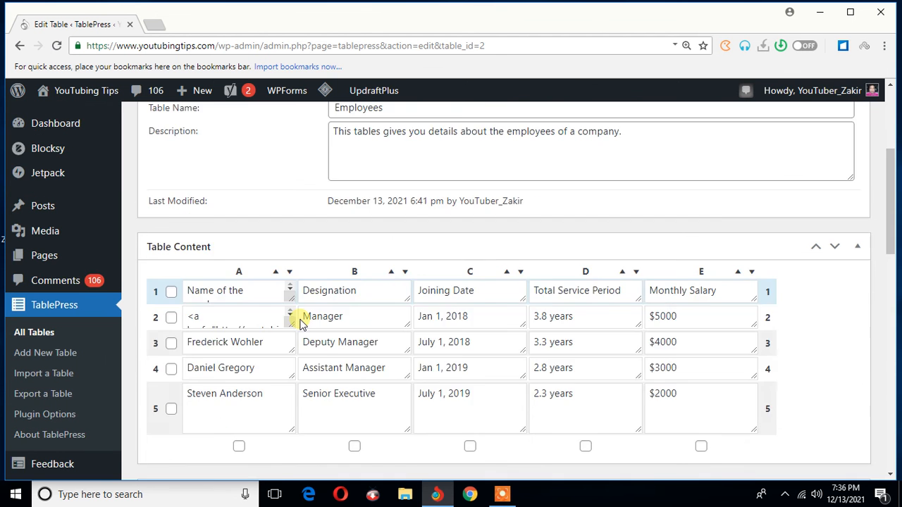
pyautogui.scroll(2, 299, 323)
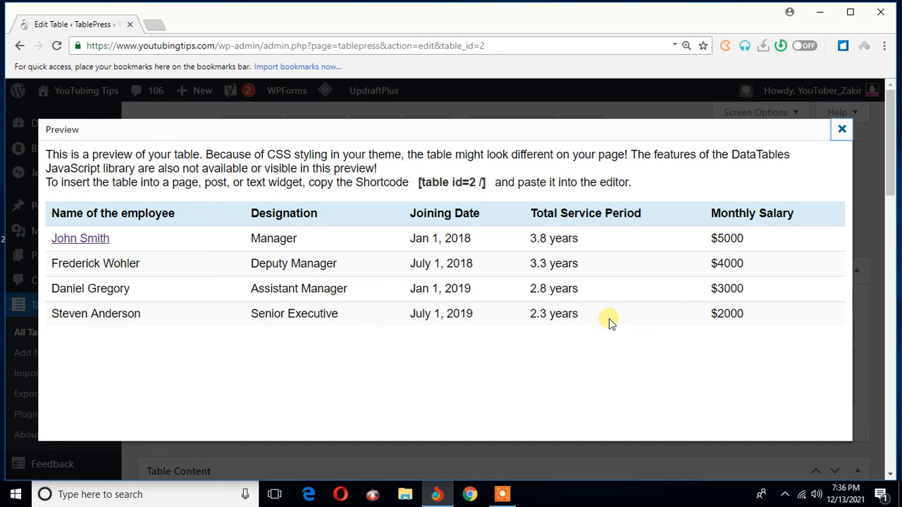
pyautogui.press('Escape')
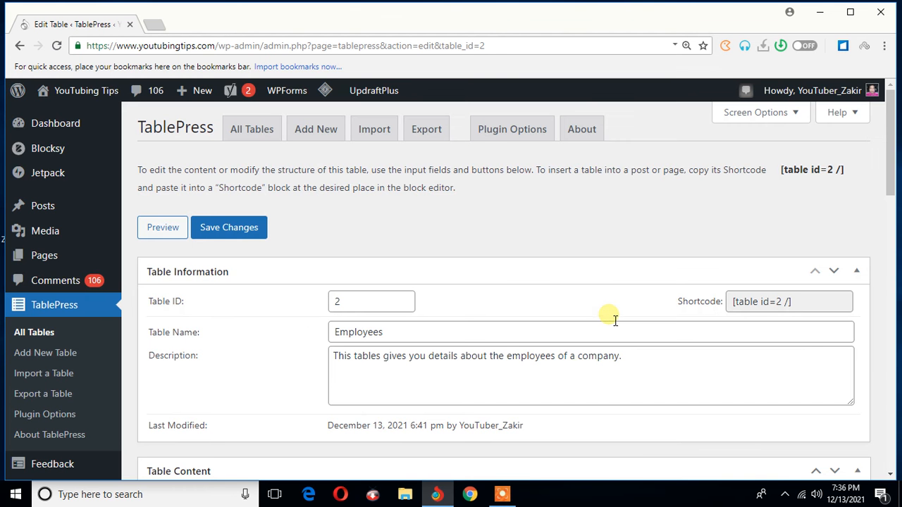
# - Re-enable row hover highlighting in the Employees table's options
pyautogui.scroll(-3, 555, 381)
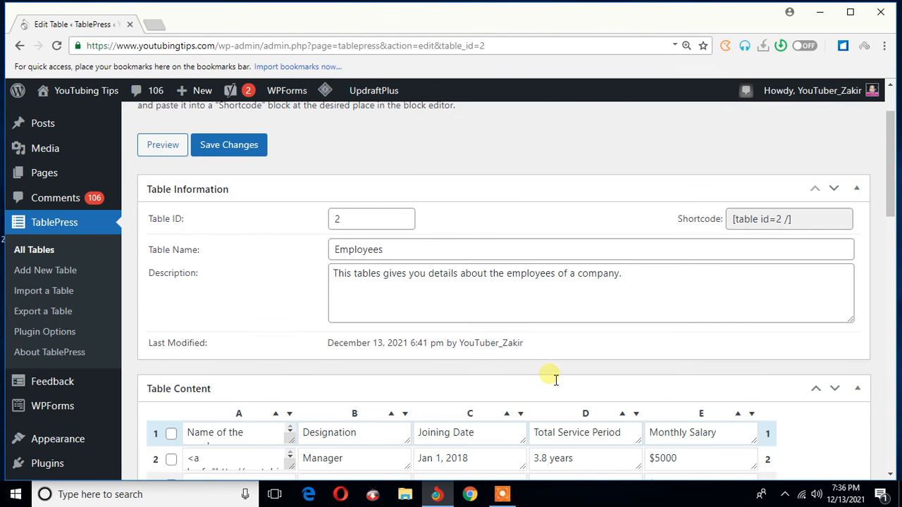
pyautogui.scroll(-7, 556, 381)
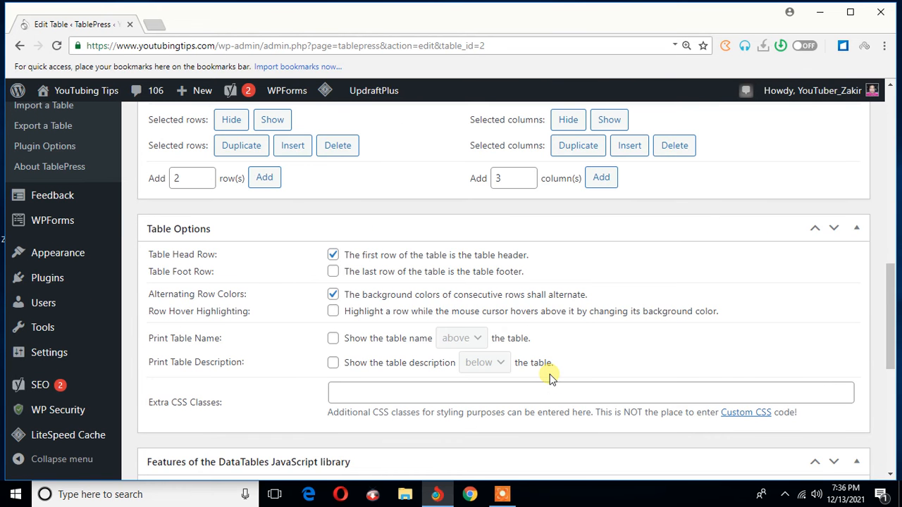
pyautogui.scroll(-3, 552, 379)
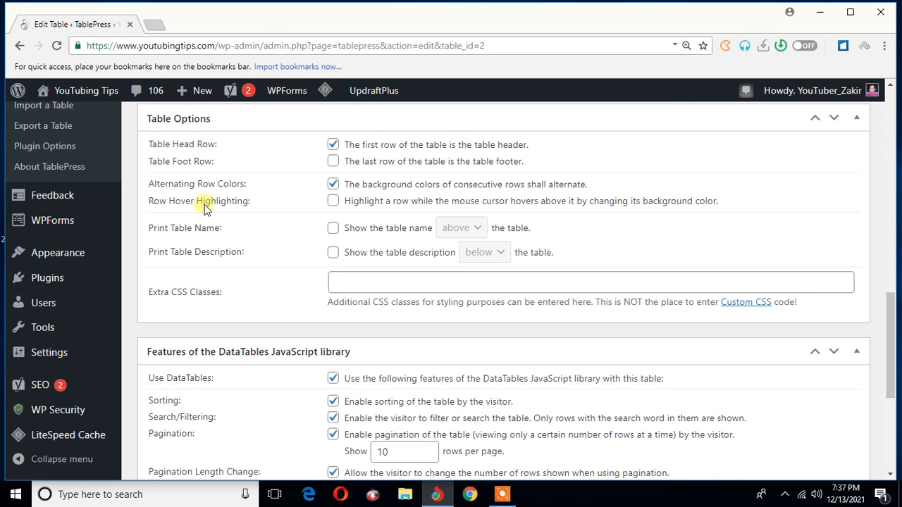
pyautogui.click(333, 200)
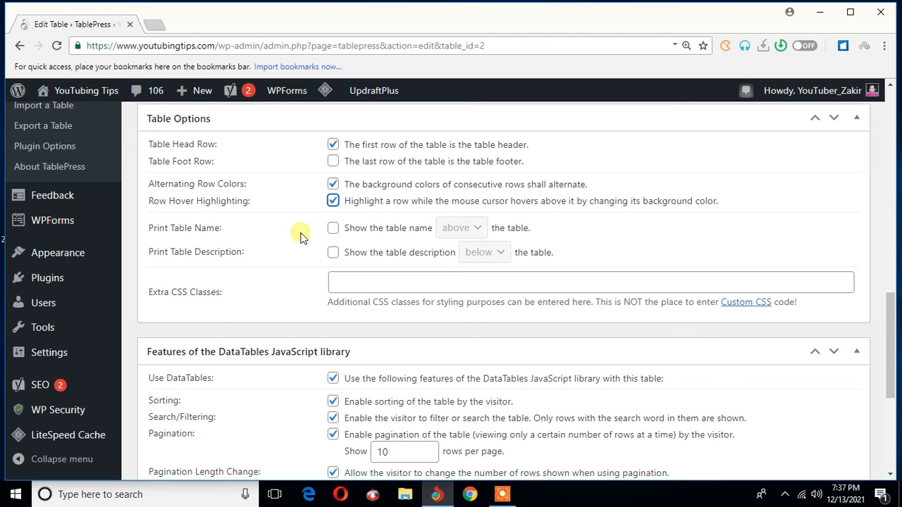
pyautogui.click(333, 227)
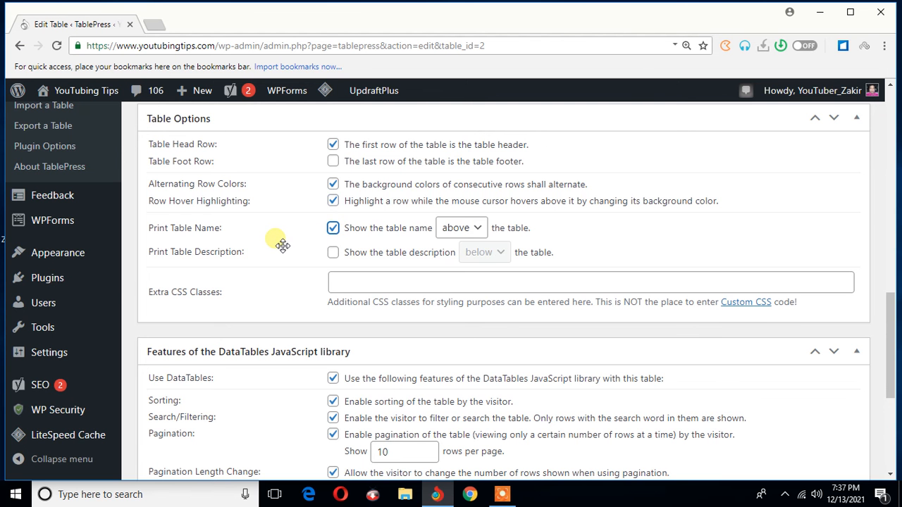
pyautogui.scroll(2, 281, 260)
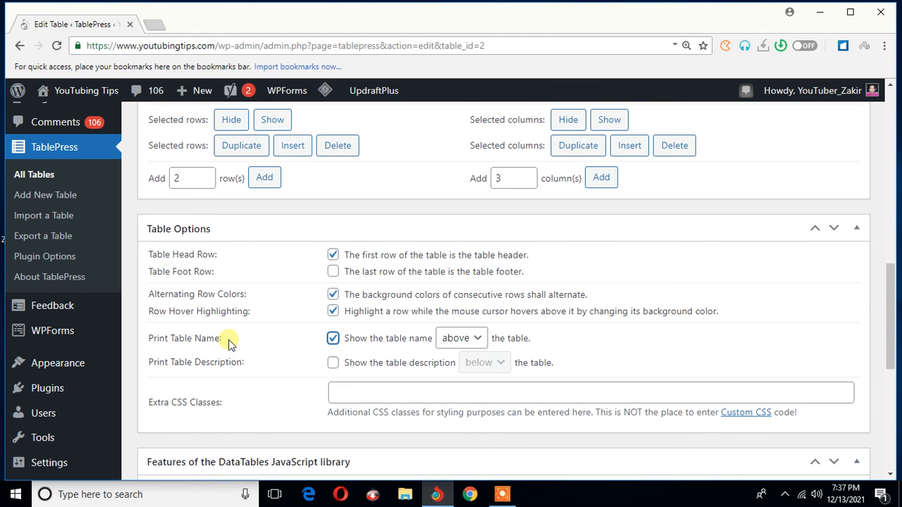
pyautogui.click(333, 340)
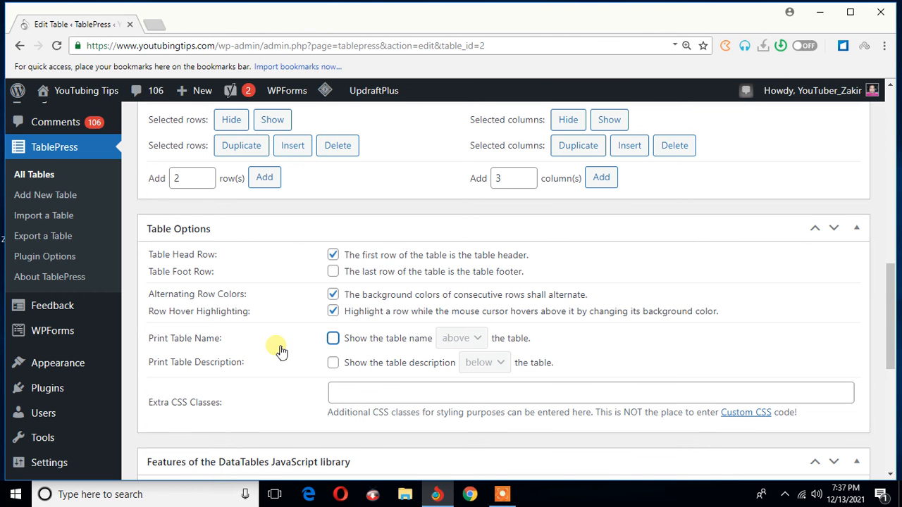
# - Preview the Employees table with printing of the table name disabled, and close the preview
pyautogui.scroll(10, 277, 350)
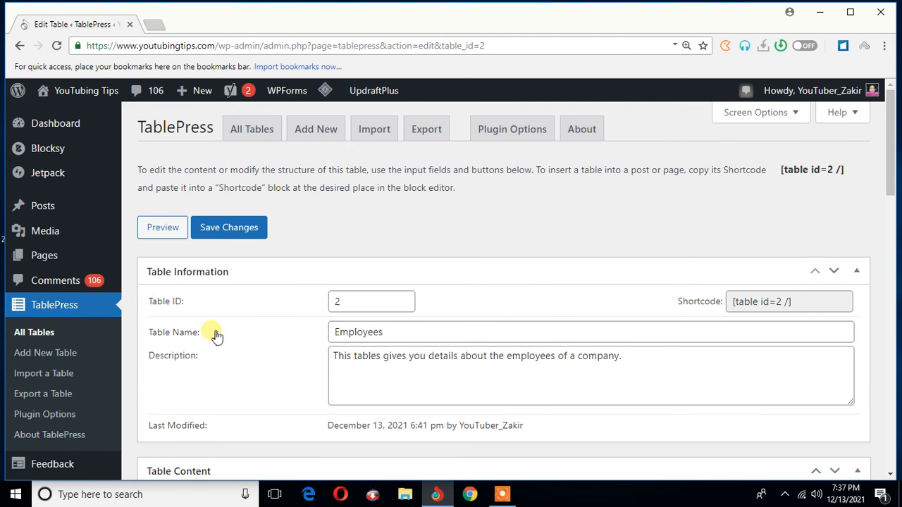
pyautogui.click(176, 236)
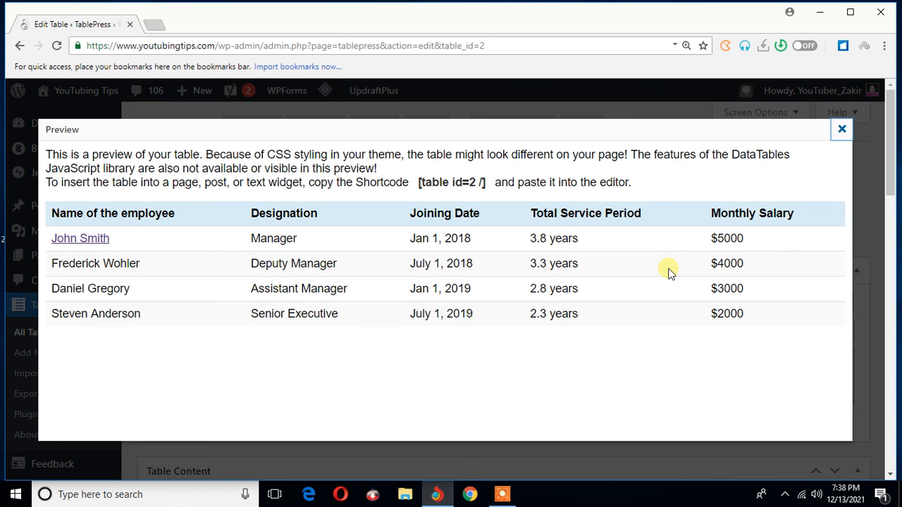
pyautogui.press('Escape')
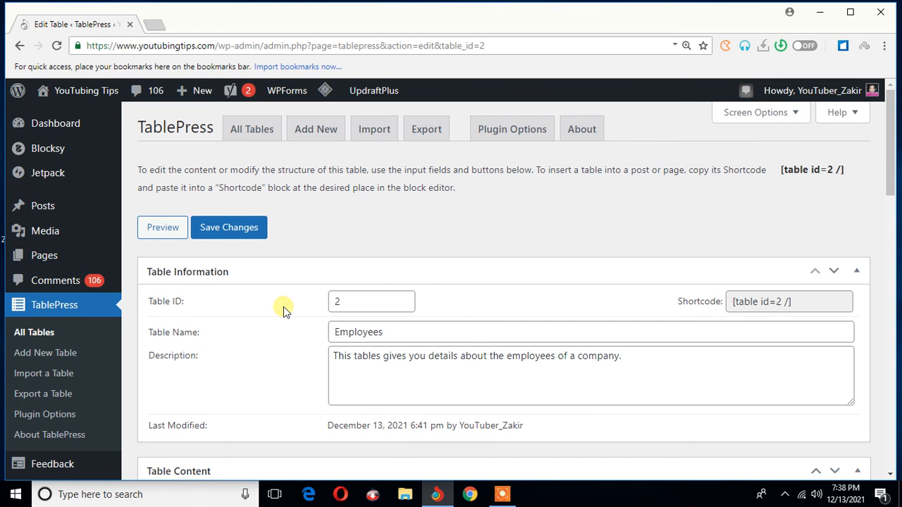
# - Enable showing the table name above the table and check its placement in the preview
pyautogui.scroll(-3, 284, 308)
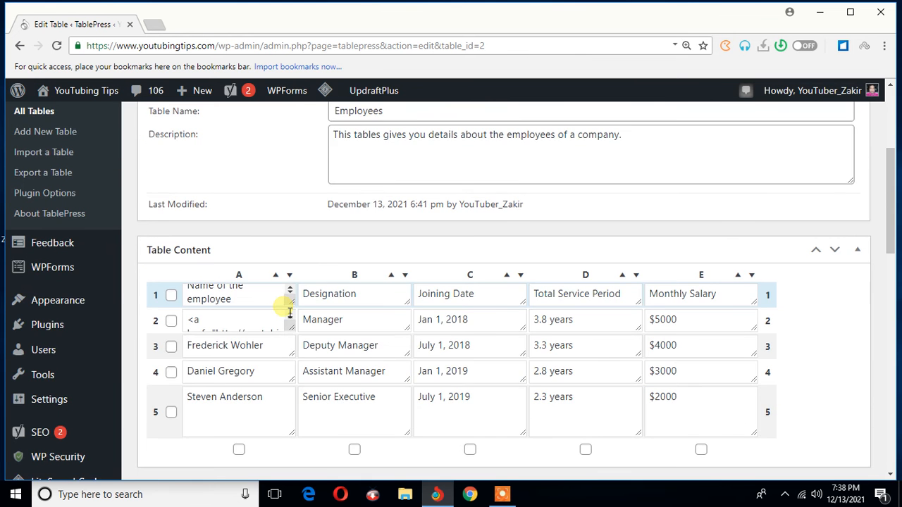
pyautogui.scroll(-9, 289, 312)
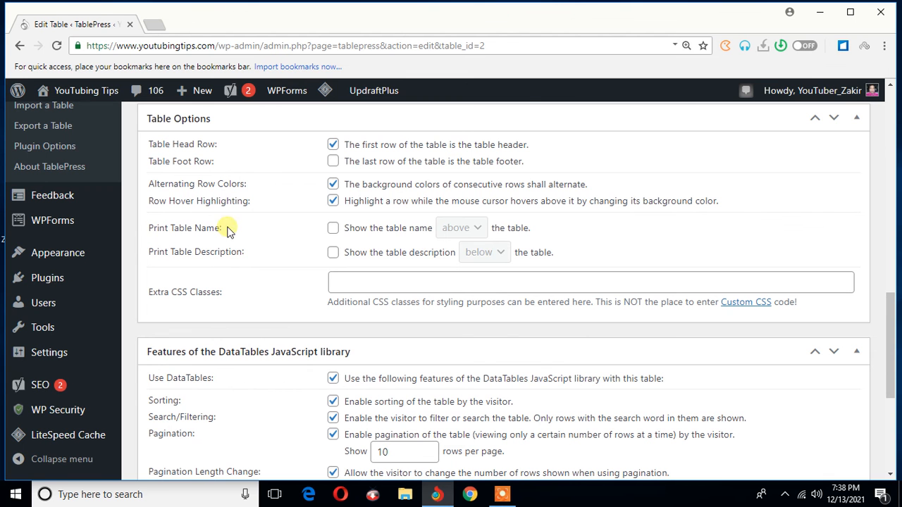
pyautogui.click(333, 229)
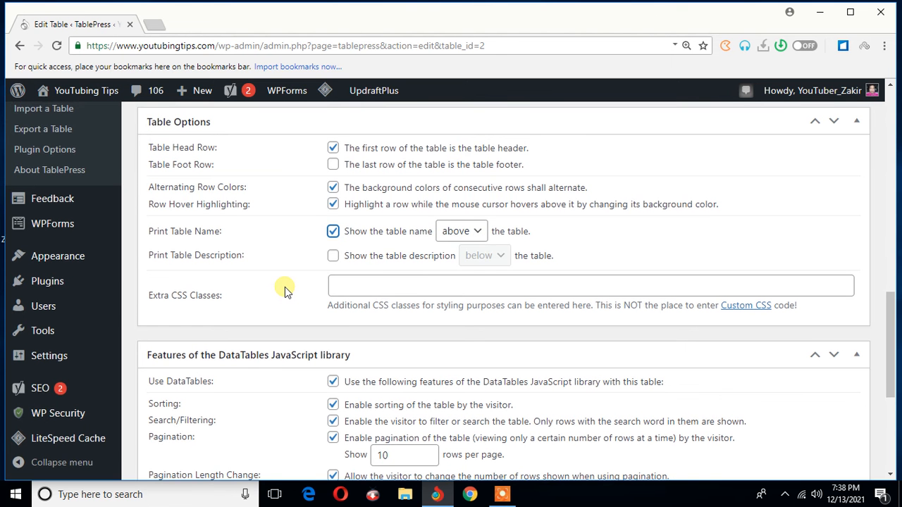
pyautogui.scroll(10, 285, 287)
pyautogui.scroll(2, 285, 286)
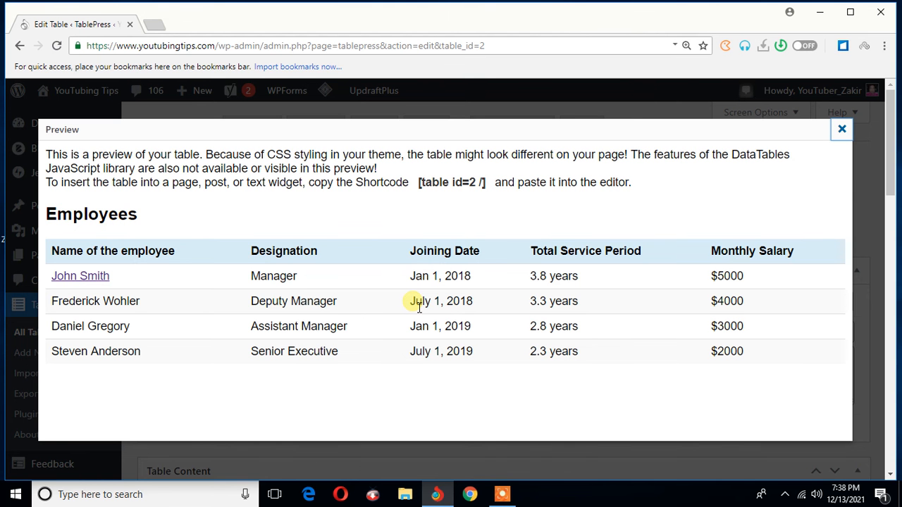
pyautogui.press('Escape')
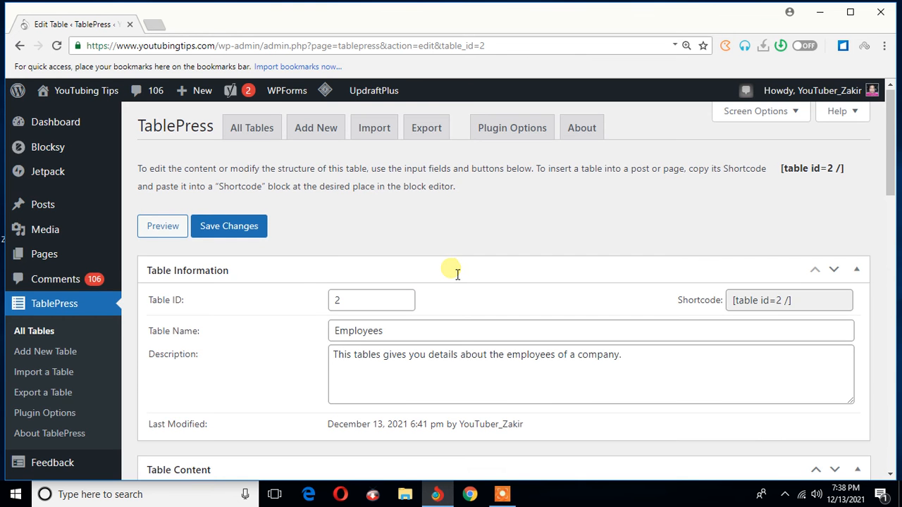
# - Set the printed table name's position to below the table and check its placement in the preview
pyautogui.scroll(-6, 457, 273)
pyautogui.scroll(-10, 456, 274)
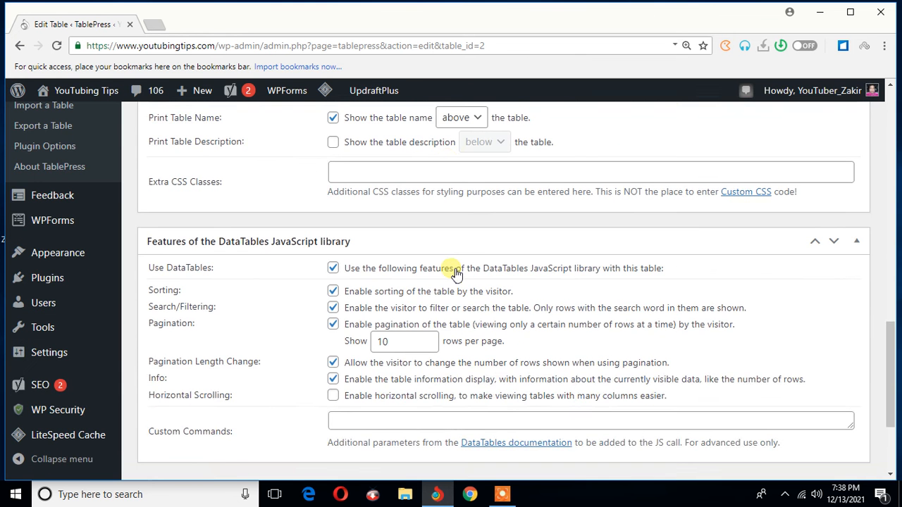
pyautogui.scroll(2, 453, 273)
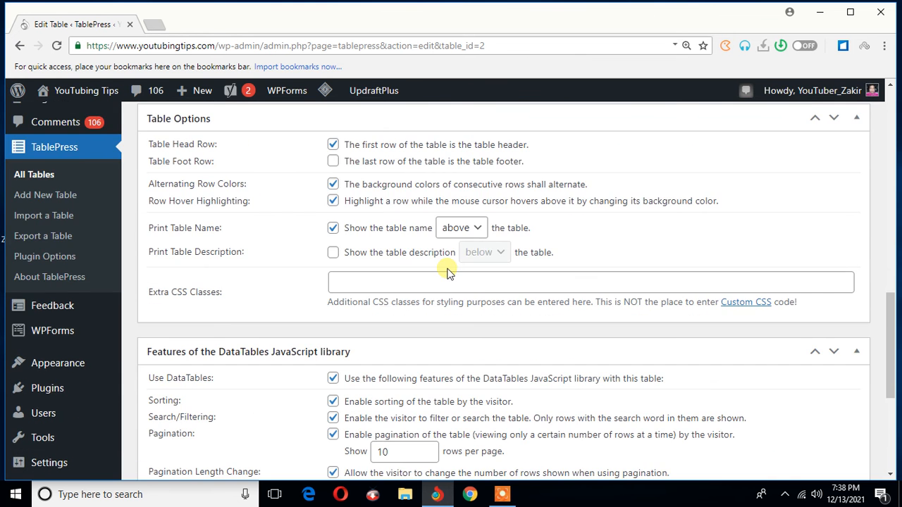
pyautogui.click(465, 228)
pyautogui.press('Return')
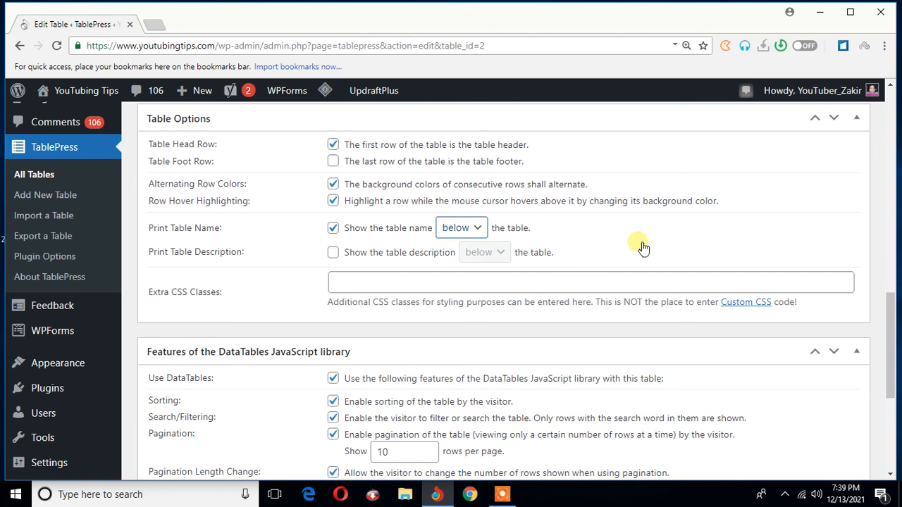
pyautogui.scroll(2, 278, 273)
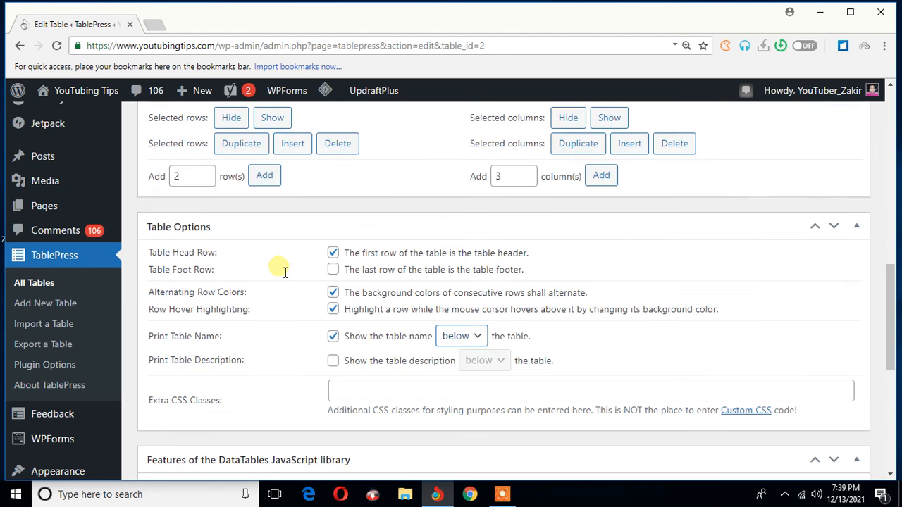
pyautogui.scroll(8, 279, 273)
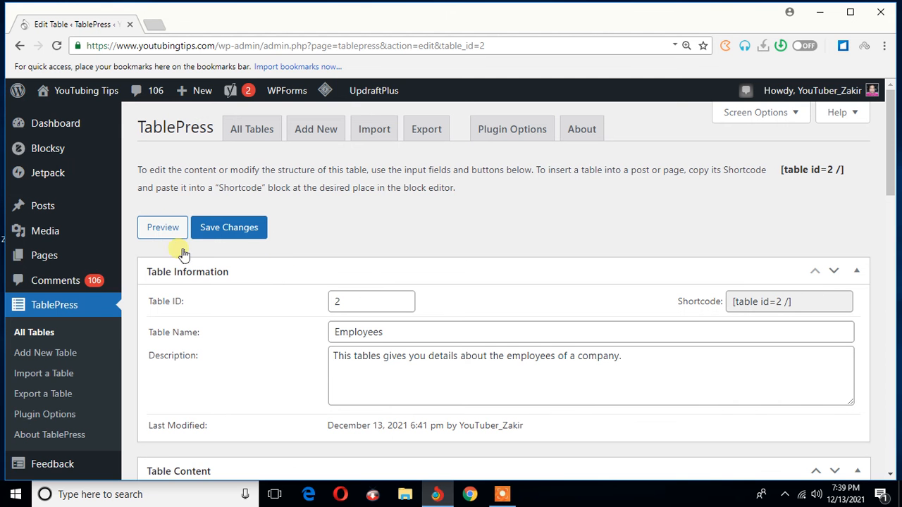
pyautogui.click(171, 231)
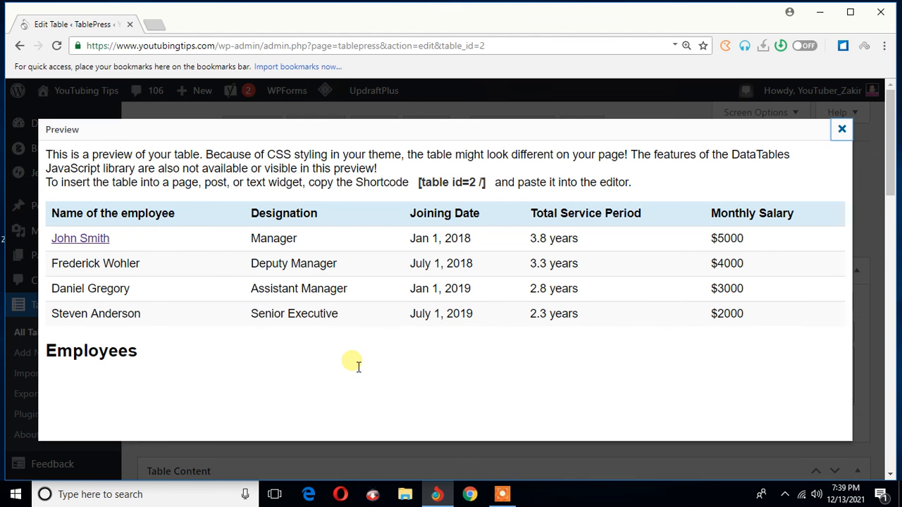
pyautogui.press('Escape')
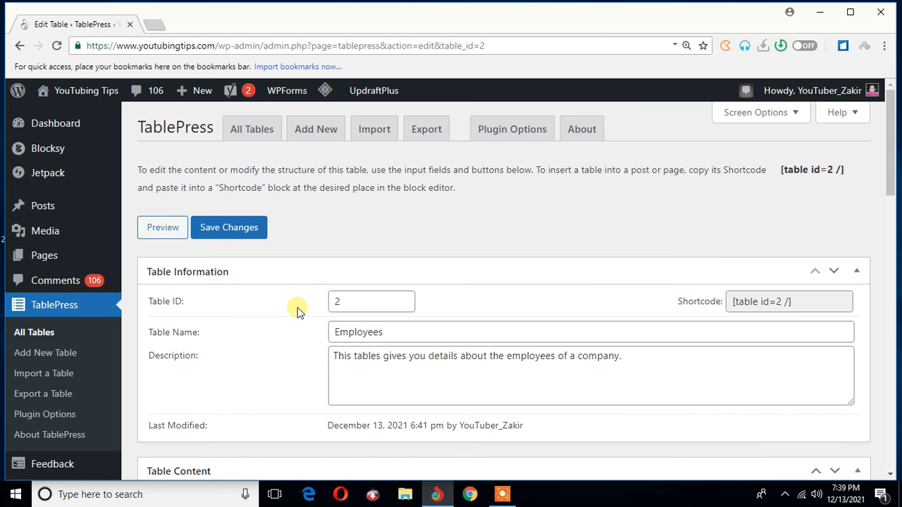
# - Disable printing of the table name in the Employees table's options
pyautogui.scroll(-3, 298, 308)
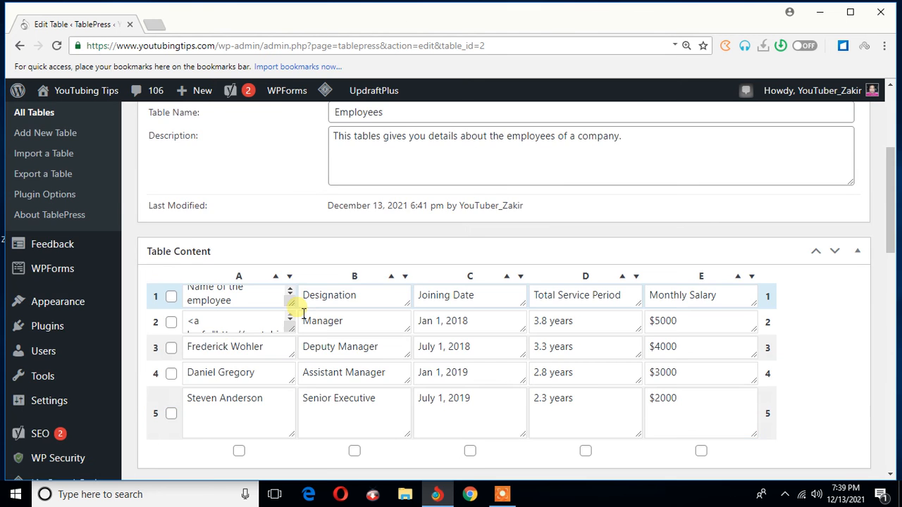
pyautogui.scroll(-8, 303, 313)
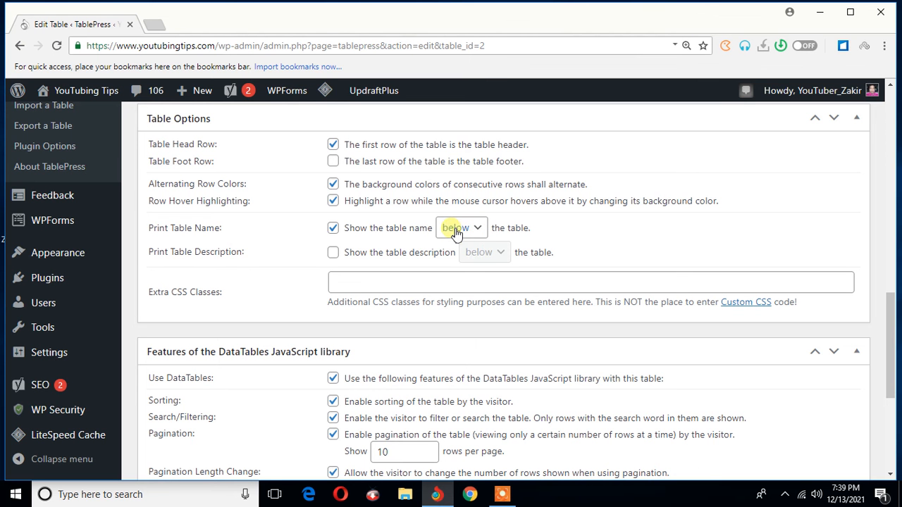
pyautogui.click(332, 228)
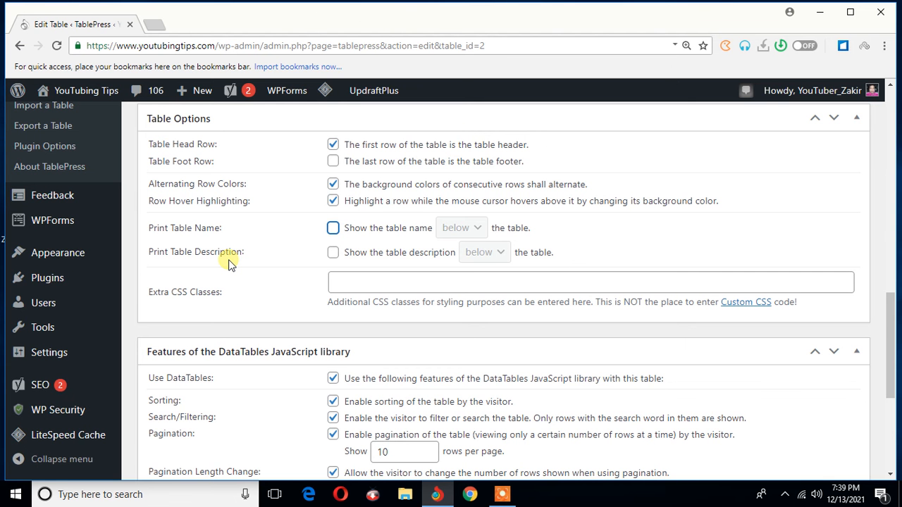
pyautogui.middleClick(273, 269)
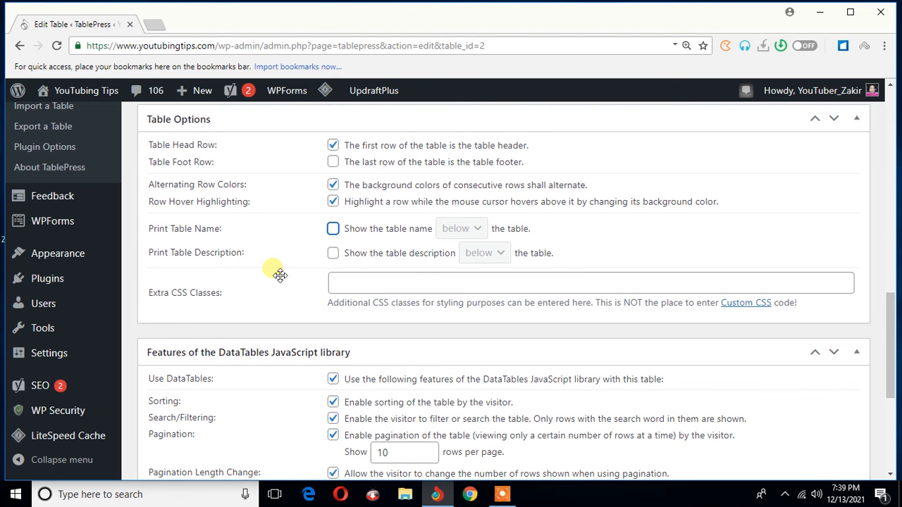
# - Preview the Employees table with both its name and description hidden, and close the preview
pyautogui.scroll(10, 274, 273)
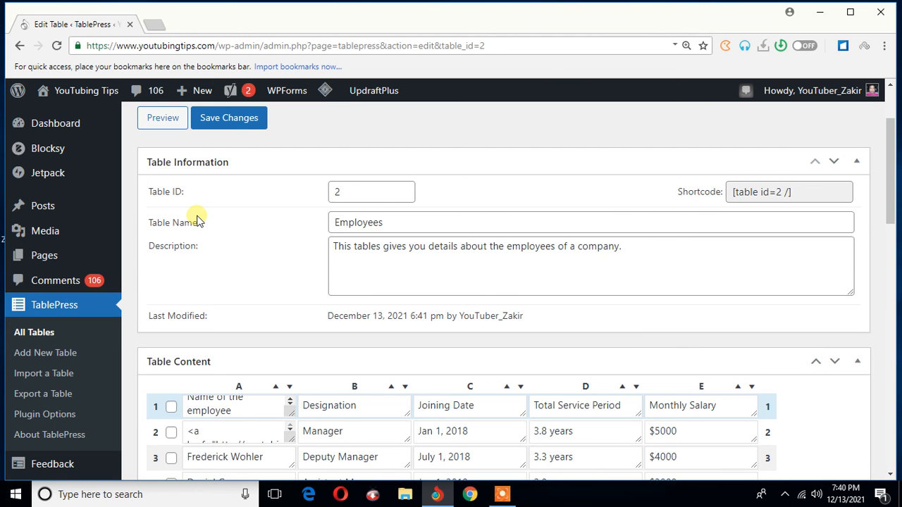
pyautogui.scroll(3, 184, 141)
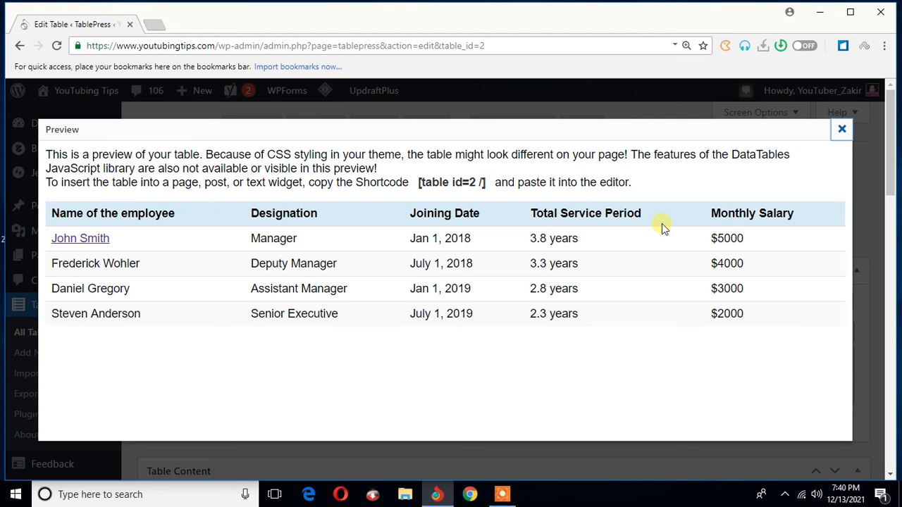
pyautogui.press('Escape')
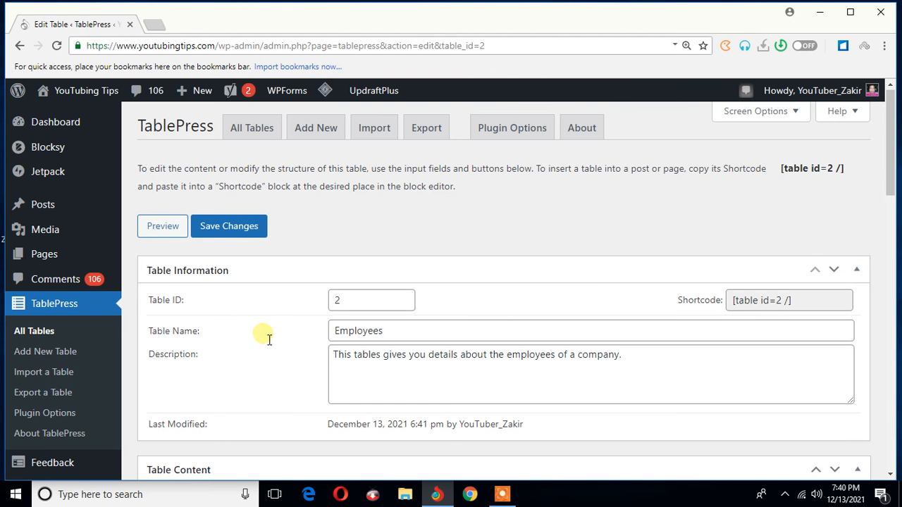
# - Enable showing the table description below the table and check its placement in the preview
pyautogui.scroll(-5, 272, 326)
pyautogui.scroll(-2, 455, 458)
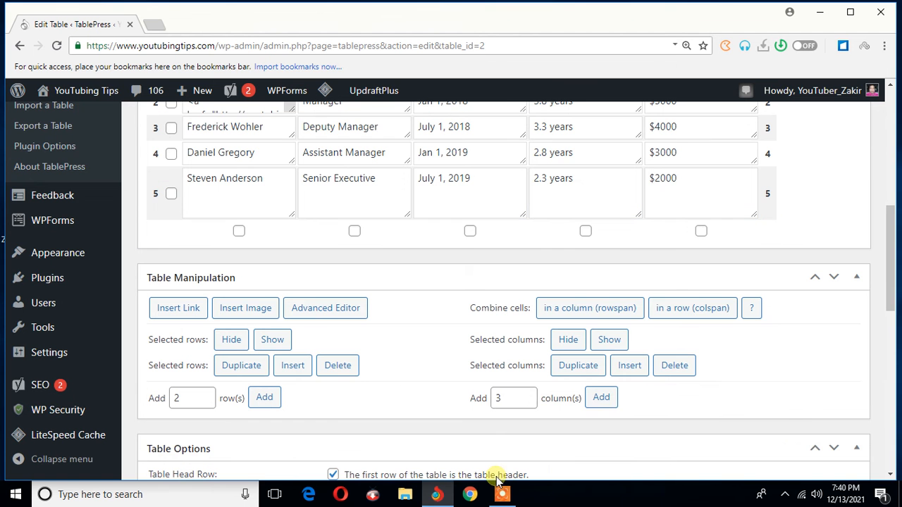
pyautogui.moveTo(872, 421)
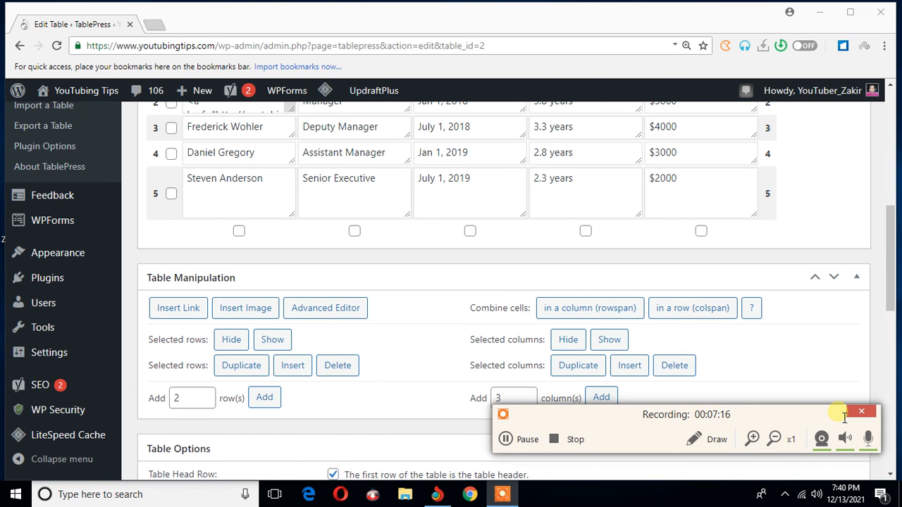
pyautogui.scroll(-5, 386, 343)
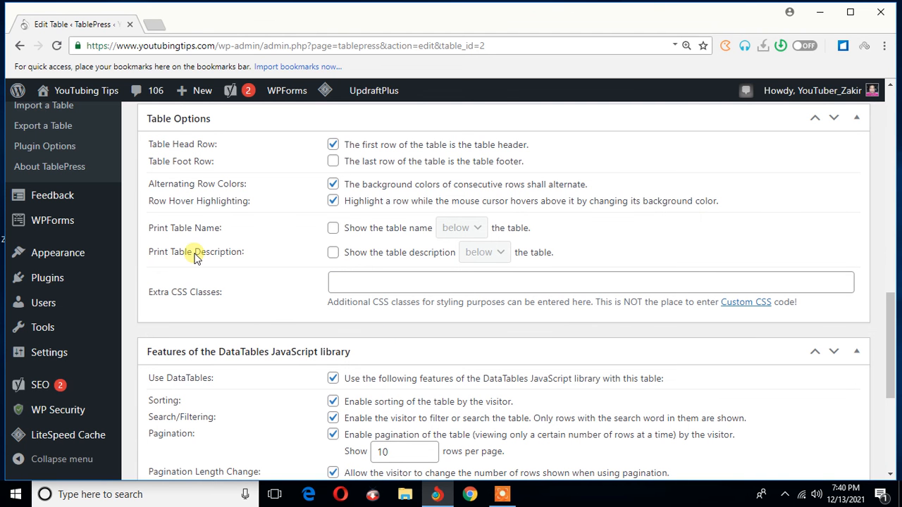
pyautogui.click(334, 254)
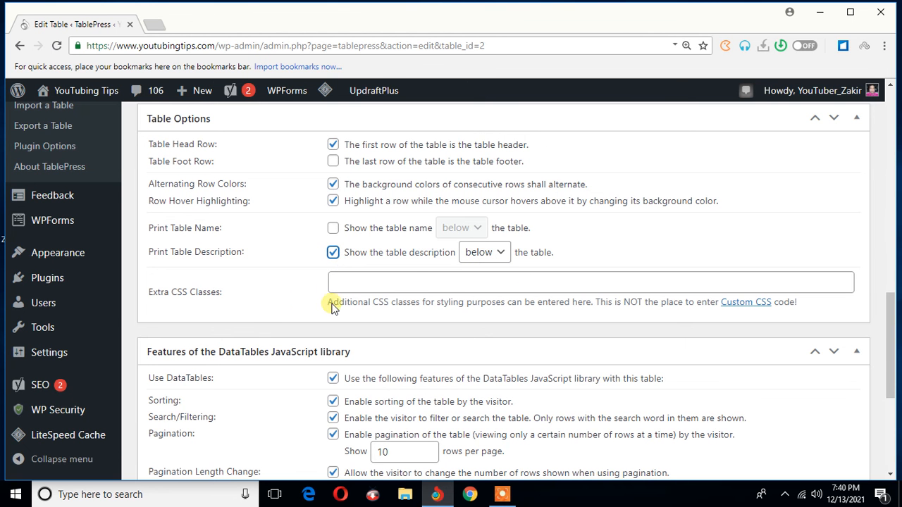
pyautogui.scroll(1, 303, 301)
pyautogui.scroll(15, 303, 301)
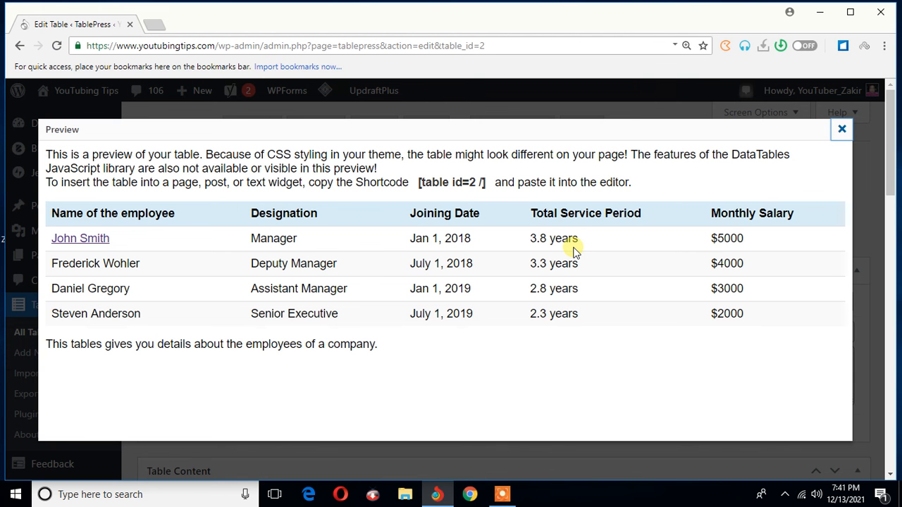
pyautogui.press('Escape')
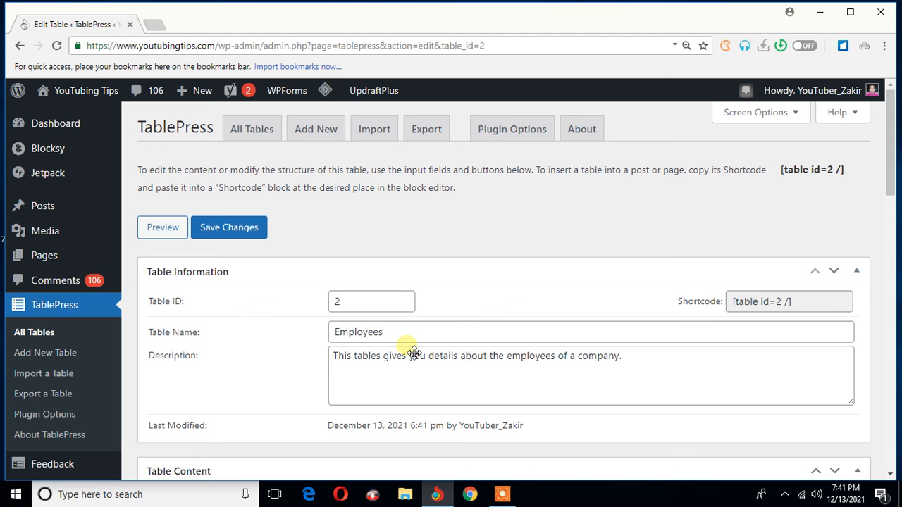
# - Enable showing the table name and set both the name and the description to appear above the table
pyautogui.scroll(-15, 413, 350)
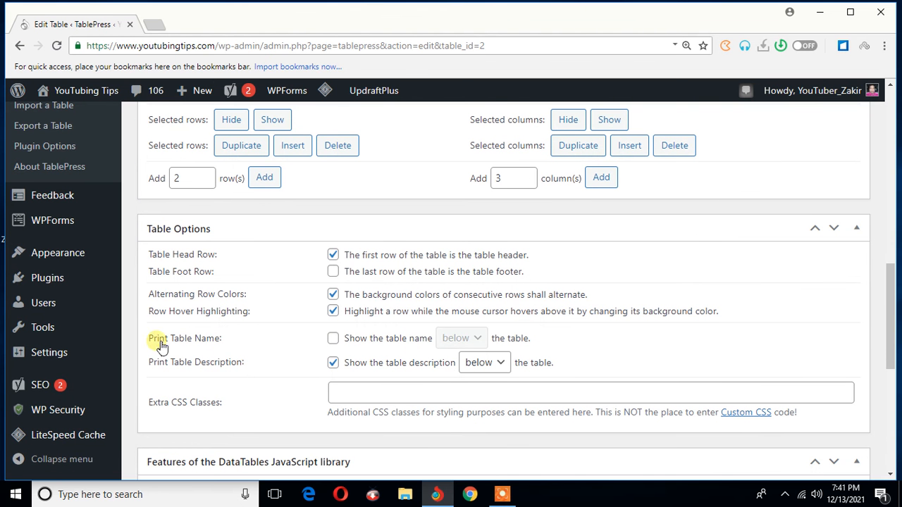
pyautogui.click(334, 340)
pyautogui.click(458, 341)
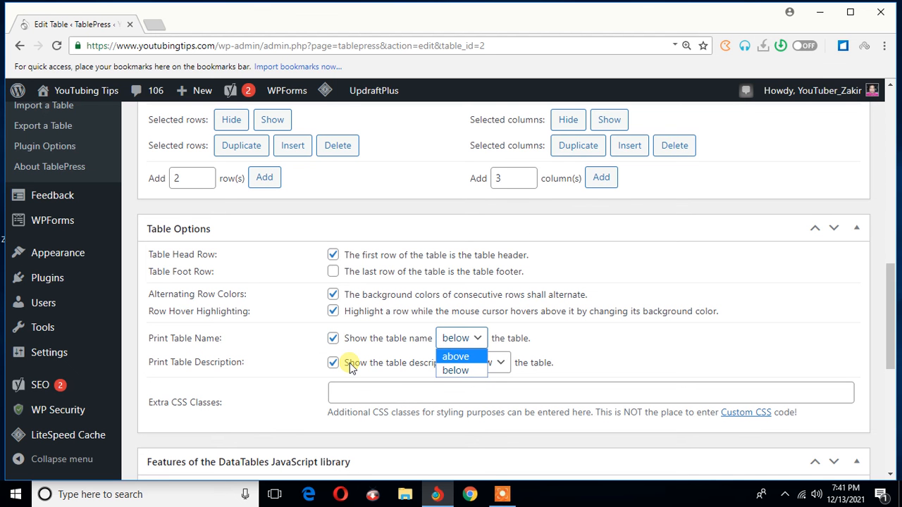
pyautogui.press('Return')
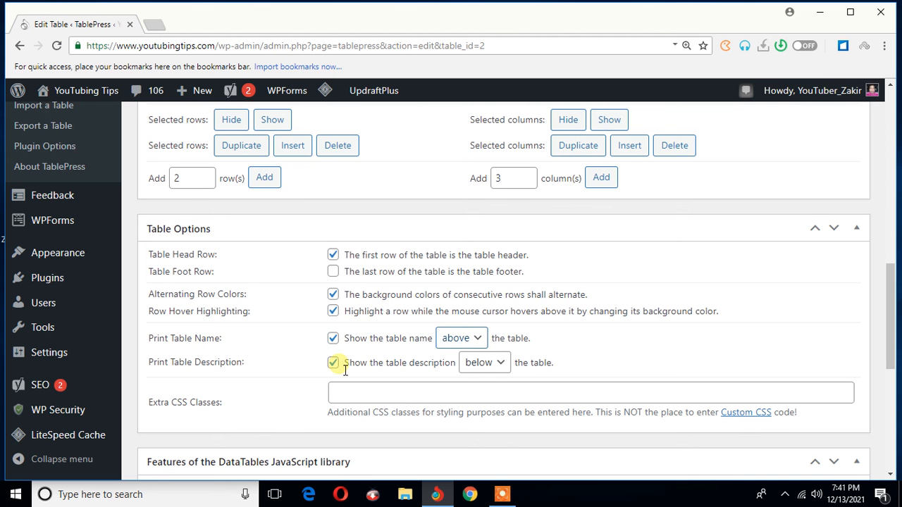
pyautogui.click(492, 374)
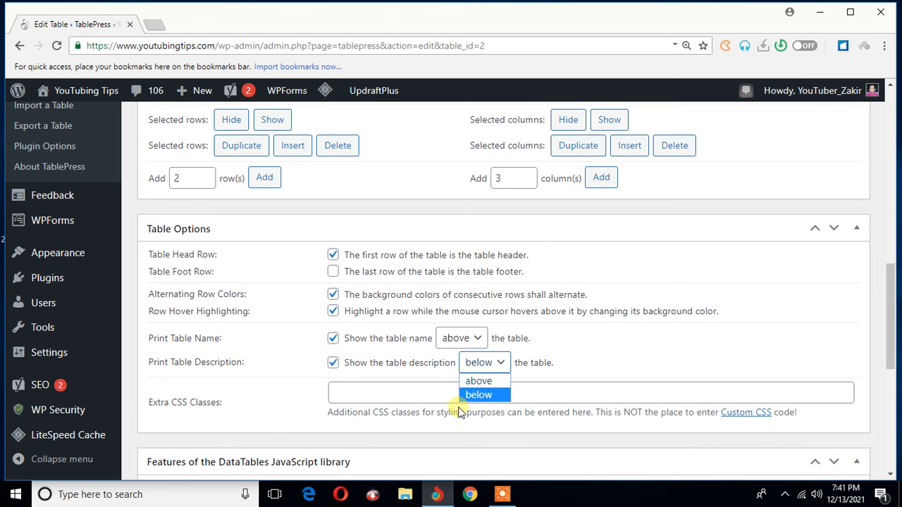
pyautogui.click(467, 380)
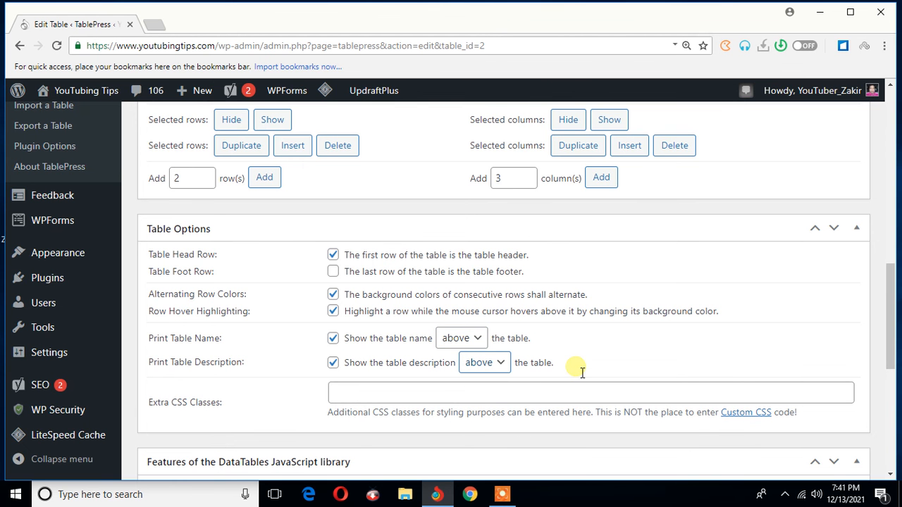
# - Check the placement of the table name and description above the Employees table in the preview, and close it
pyautogui.scroll(1, 582, 373)
pyautogui.scroll(15, 582, 372)
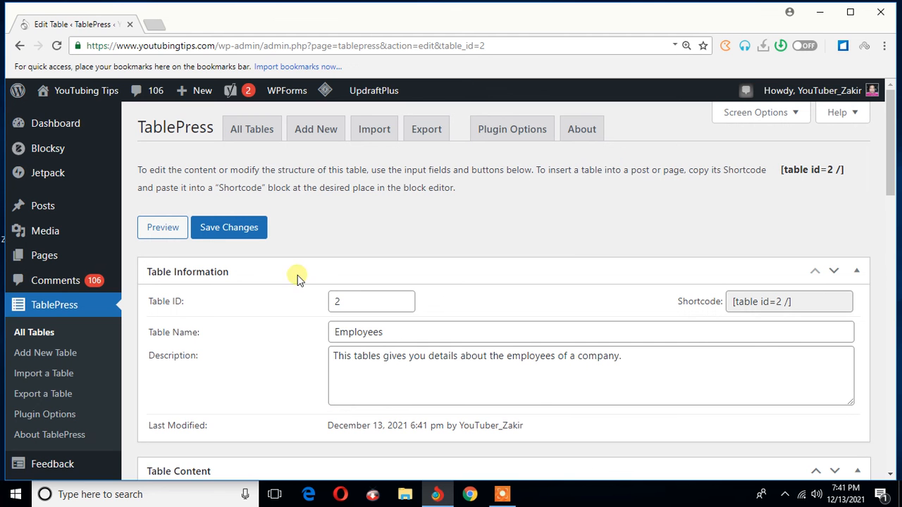
pyautogui.click(162, 227)
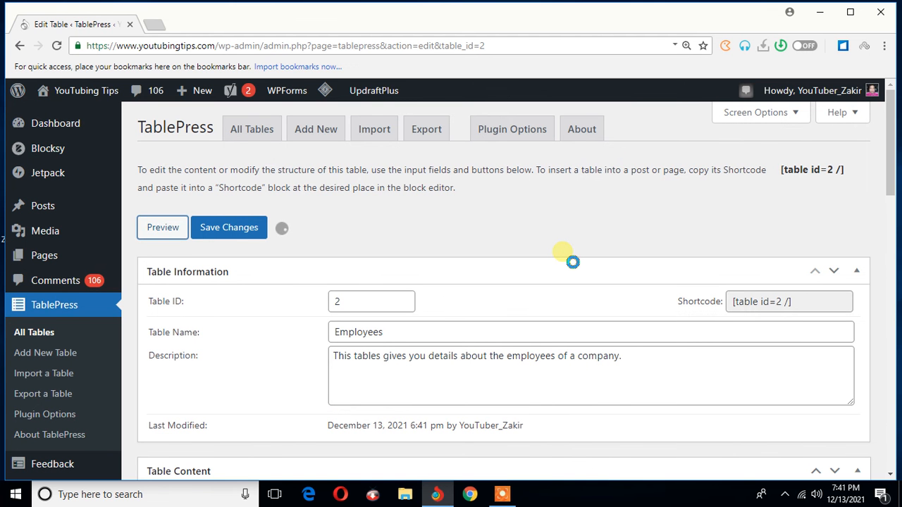
pyautogui.click(504, 497)
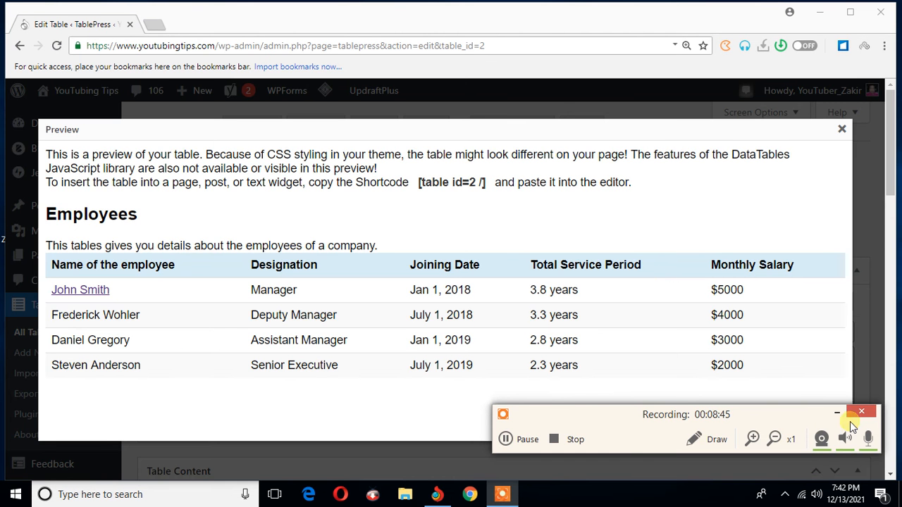
pyautogui.click(838, 412)
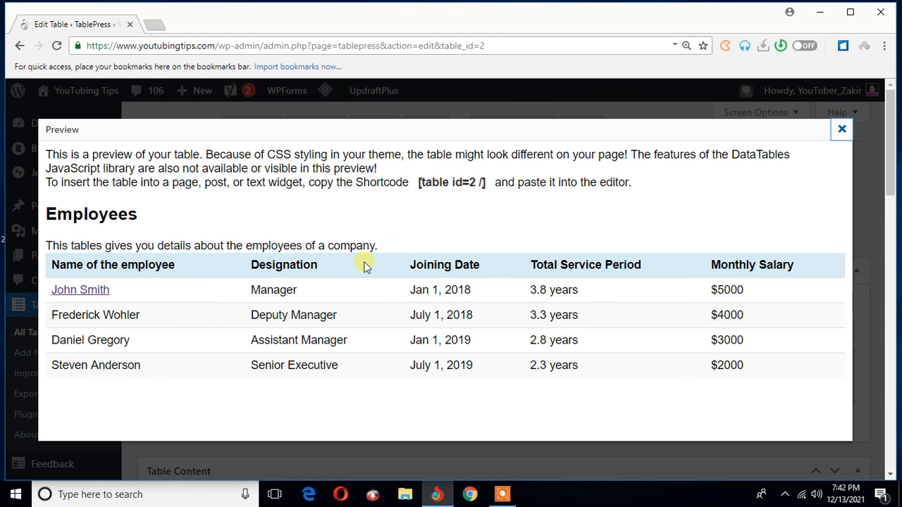
pyautogui.press('Escape')
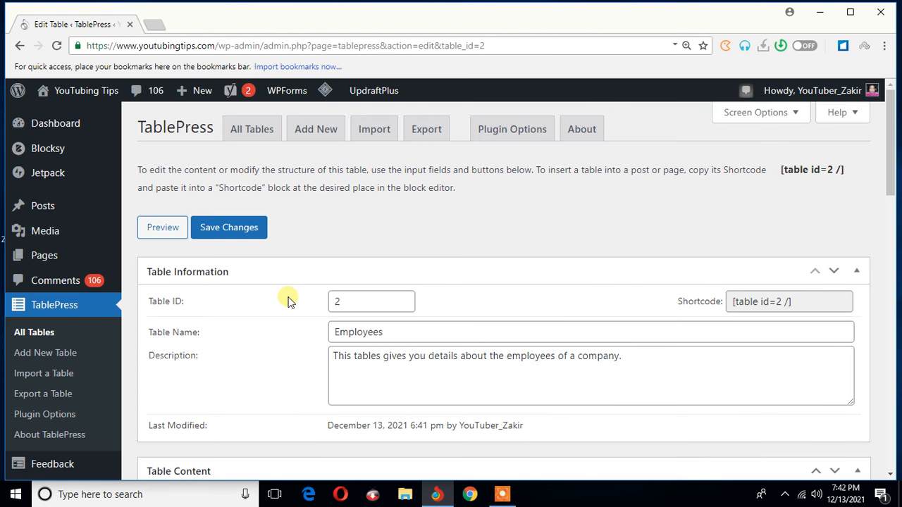
pyautogui.scroll(-6, 287, 301)
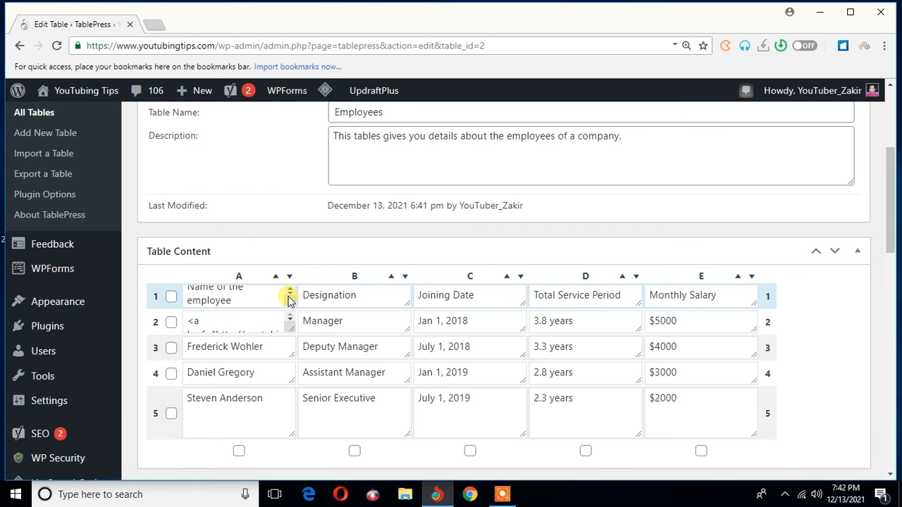
pyautogui.scroll(-3, 288, 301)
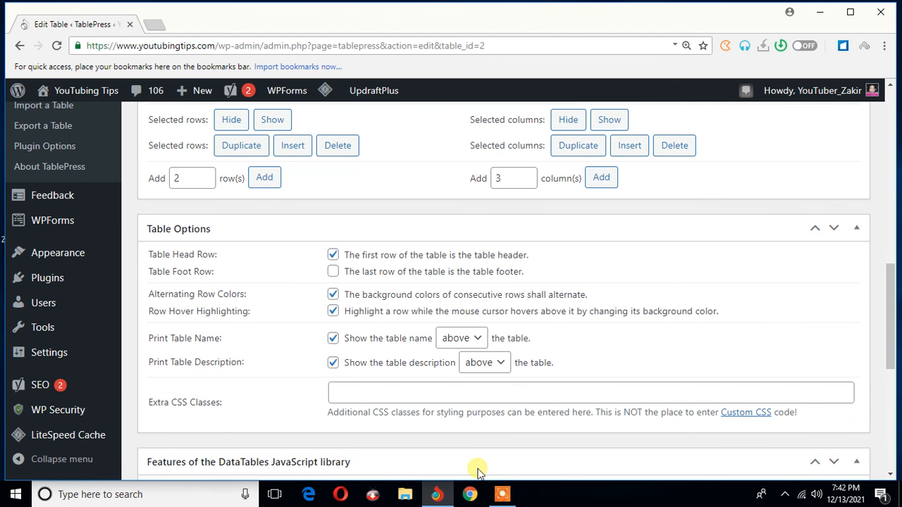
pyautogui.click(502, 495)
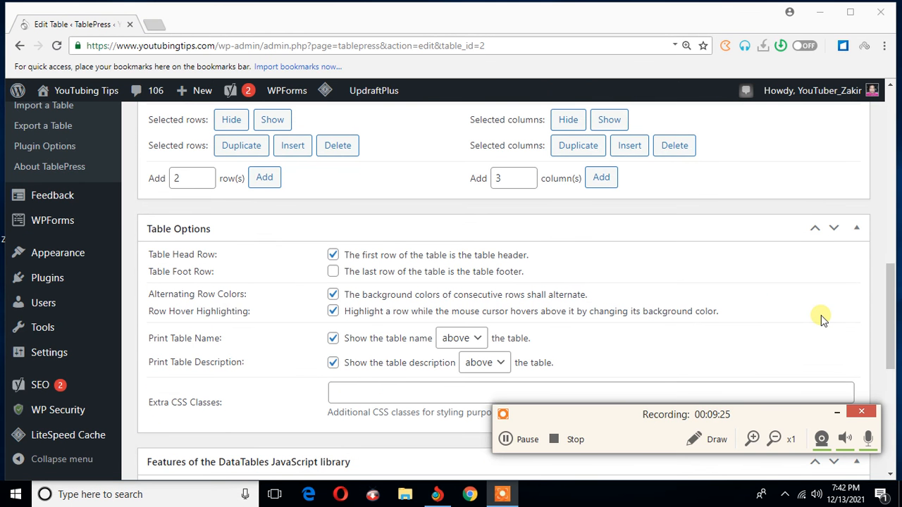